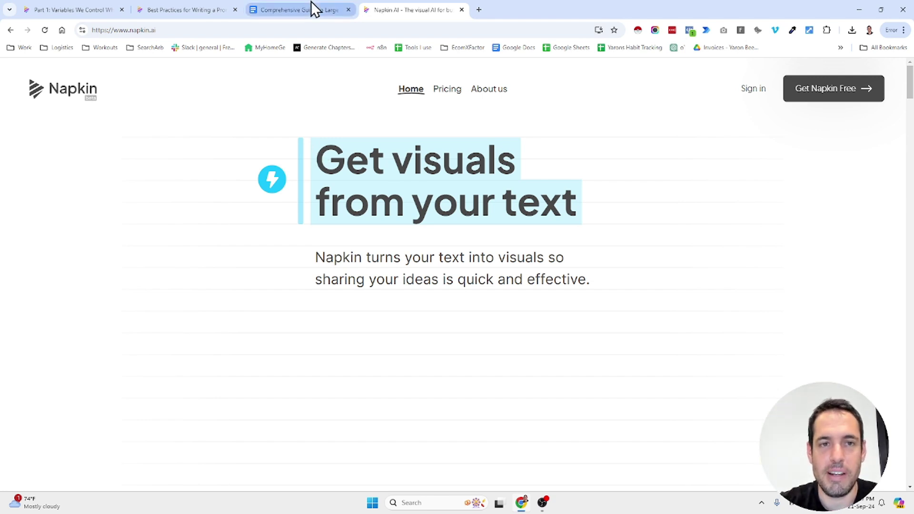
Switch to the Comprehensive Guide to Large Language Models (LLMs) document and clear its text selection.
{"action": "mouse_move", "coordinate": [310, 1]}
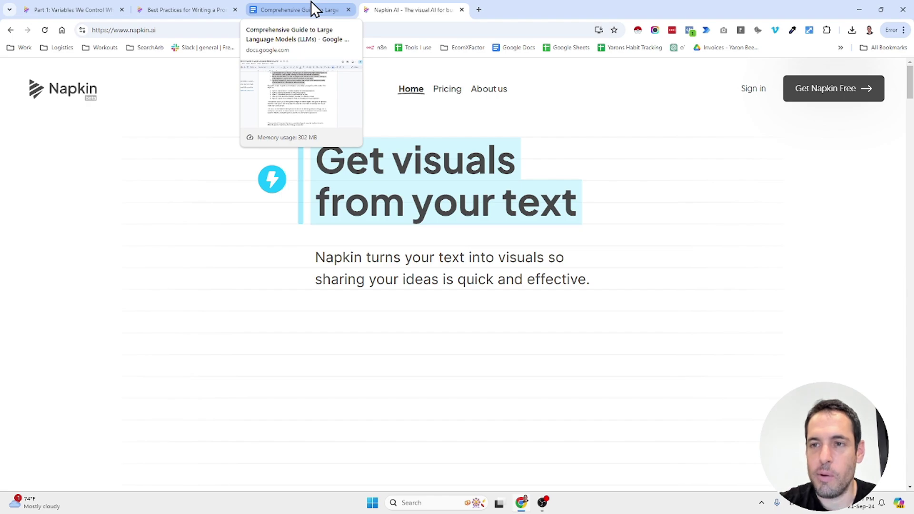
{"action": "left_click", "coordinate": [310, 1]}
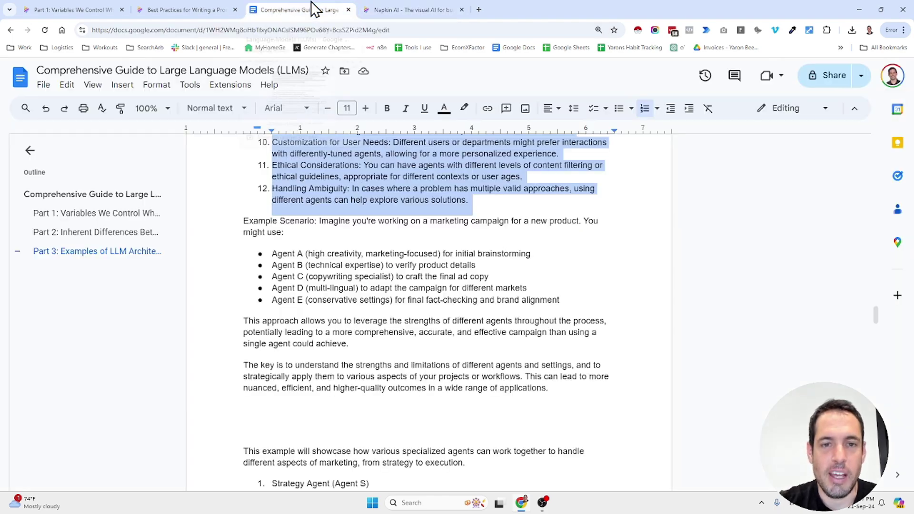
{"action": "left_click", "coordinate": [363, 228]}
Scroll through the document to review its Part 1 variables list.
{"action": "scroll", "coordinate": [363, 229], "scroll_direction": "up", "scroll_amount": 8}
{"action": "scroll", "coordinate": [363, 229], "scroll_direction": "up", "scroll_amount": 15}
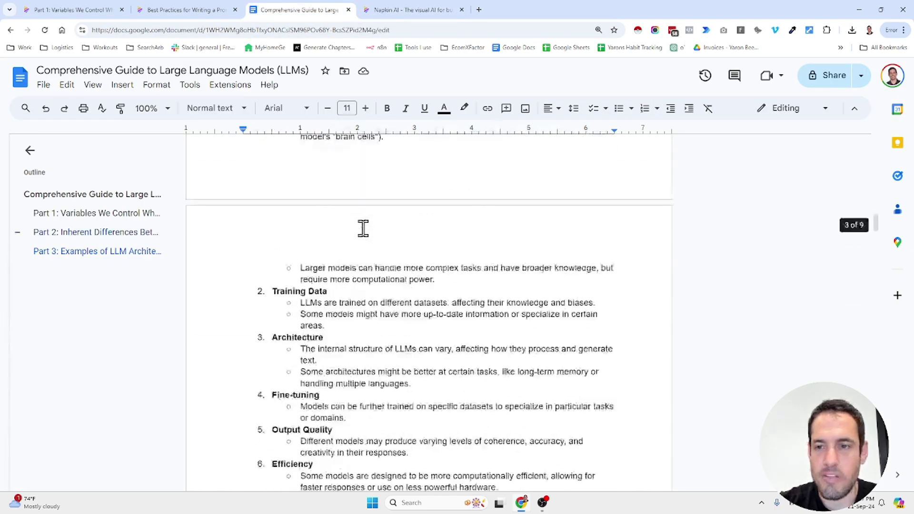
{"action": "scroll", "coordinate": [364, 229], "scroll_direction": "up", "scroll_amount": 2}
{"action": "scroll", "coordinate": [363, 228], "scroll_direction": "up", "scroll_amount": 2}
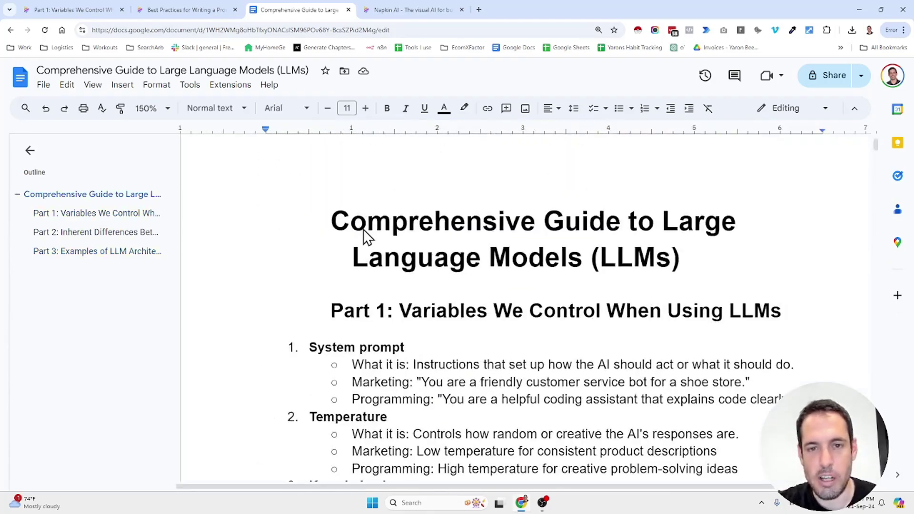
{"action": "scroll", "coordinate": [363, 228], "scroll_direction": "down", "scroll_amount": 5}
{"action": "scroll", "coordinate": [363, 229], "scroll_direction": "down", "scroll_amount": 9}
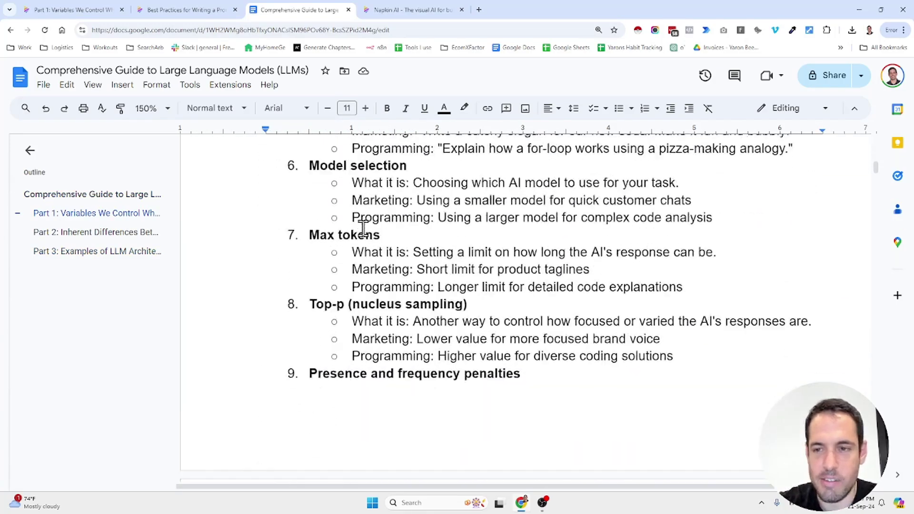
{"action": "scroll", "coordinate": [363, 229], "scroll_direction": "up", "scroll_amount": 10}
{"action": "scroll", "coordinate": [363, 228], "scroll_direction": "up", "scroll_amount": 7}
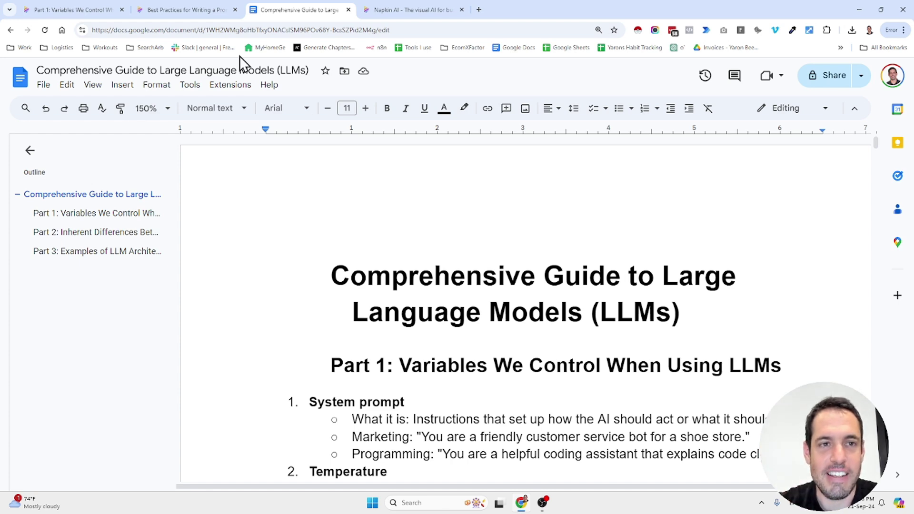
{"action": "left_click", "coordinate": [169, 9]}
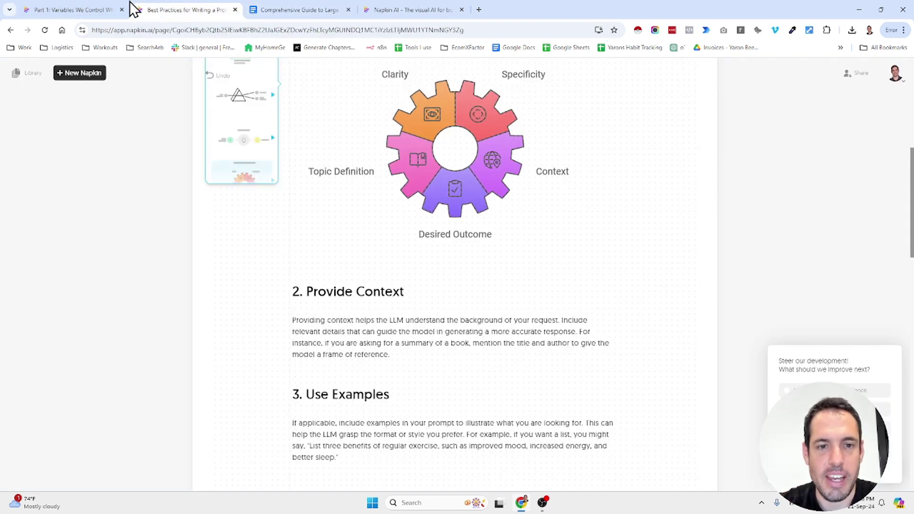
{"action": "left_click", "coordinate": [96, 8]}
{"action": "left_click", "coordinate": [397, 9]}
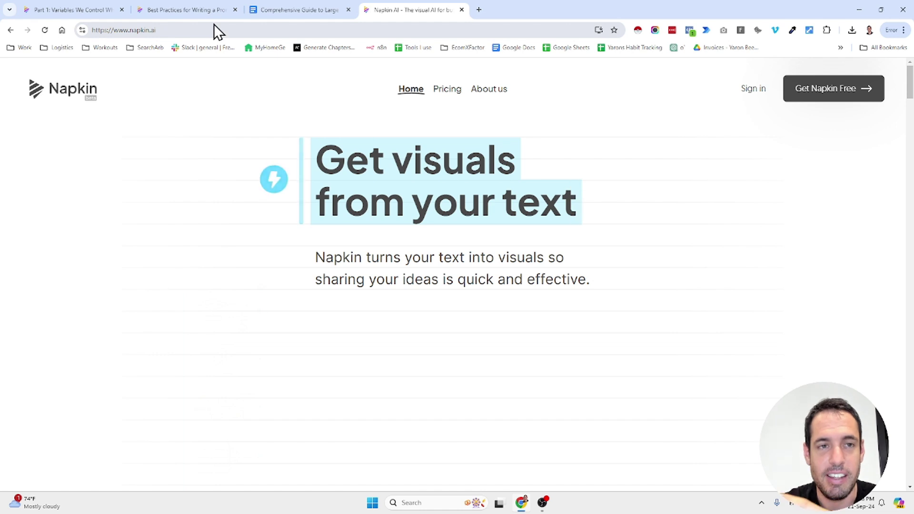
{"action": "mouse_move", "coordinate": [213, 17]}
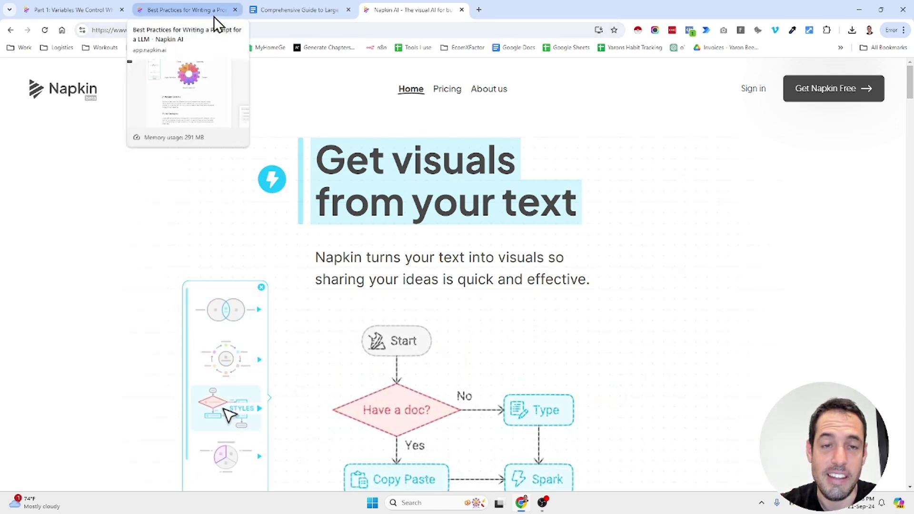
{"action": "left_click", "coordinate": [270, 13]}
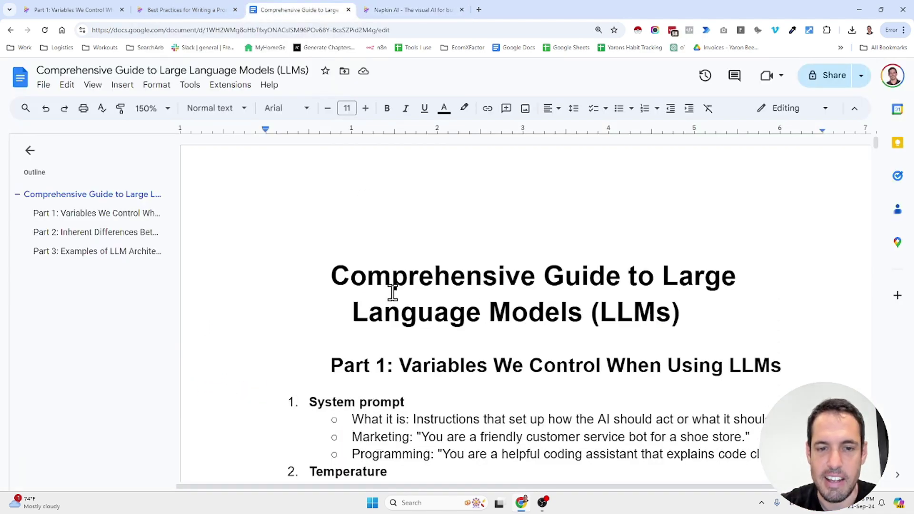
Open the 'Part 1: Variables We Control' napkin showing the Strategies for Using LLMs diagram.
{"action": "scroll", "coordinate": [393, 292], "scroll_direction": "down", "scroll_amount": 2}
{"action": "scroll", "coordinate": [392, 293], "scroll_direction": "down", "scroll_amount": 1}
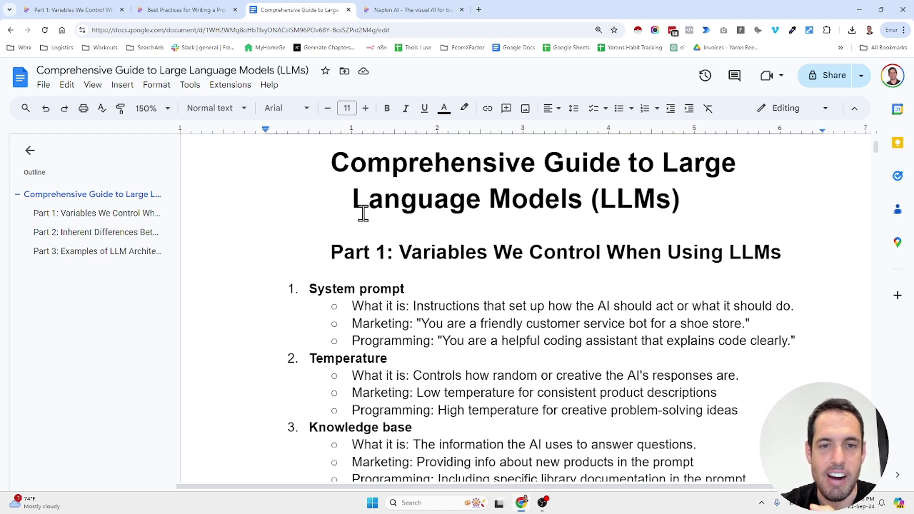
{"action": "left_click", "coordinate": [77, 9]}
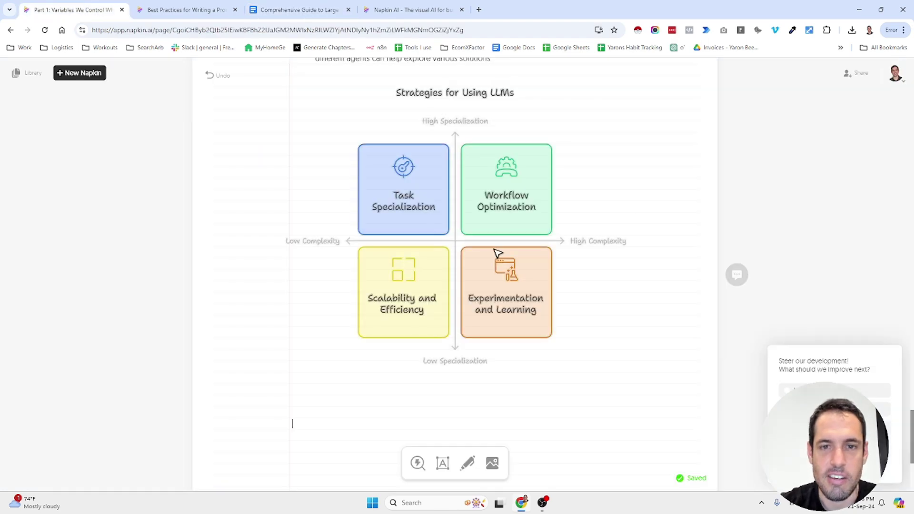
Enlarge the Part 1 napkin and scroll past sections 11–17 to the Key Variables in LLMs diagram.
{"action": "scroll", "coordinate": [497, 253], "scroll_direction": "up", "scroll_amount": 20}
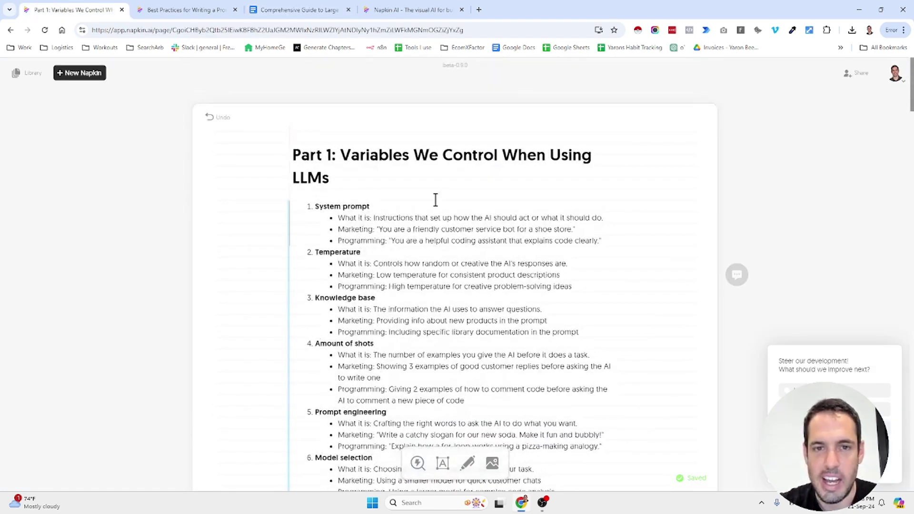
{"action": "key", "text": "ctrl+plus"}
{"action": "key", "text": "ctrl+plus"}
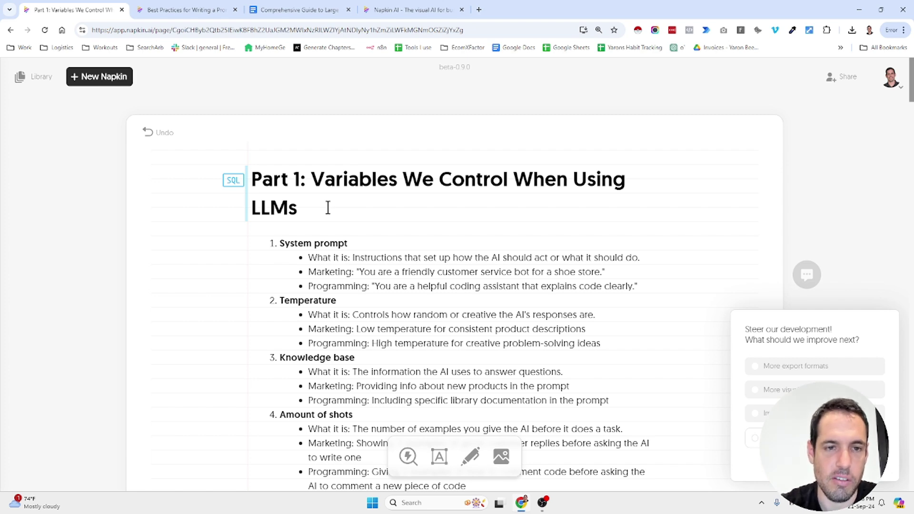
{"action": "scroll", "coordinate": [328, 207], "scroll_direction": "down", "scroll_amount": 3}
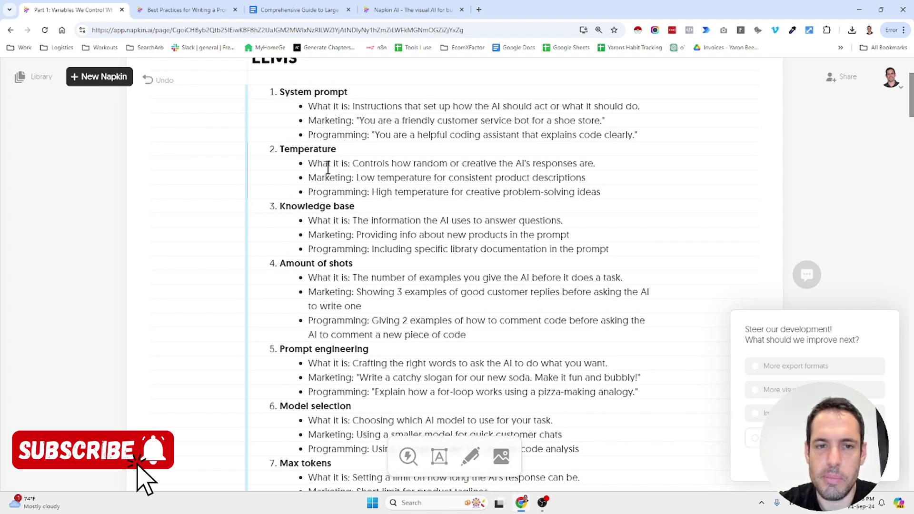
{"action": "scroll", "coordinate": [333, 218], "scroll_direction": "down", "scroll_amount": 3}
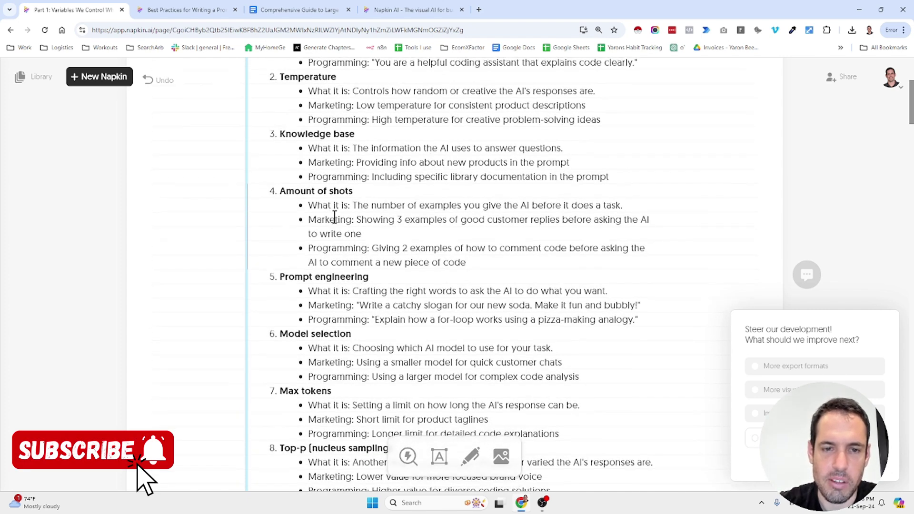
{"action": "scroll", "coordinate": [335, 218], "scroll_direction": "down", "scroll_amount": 1}
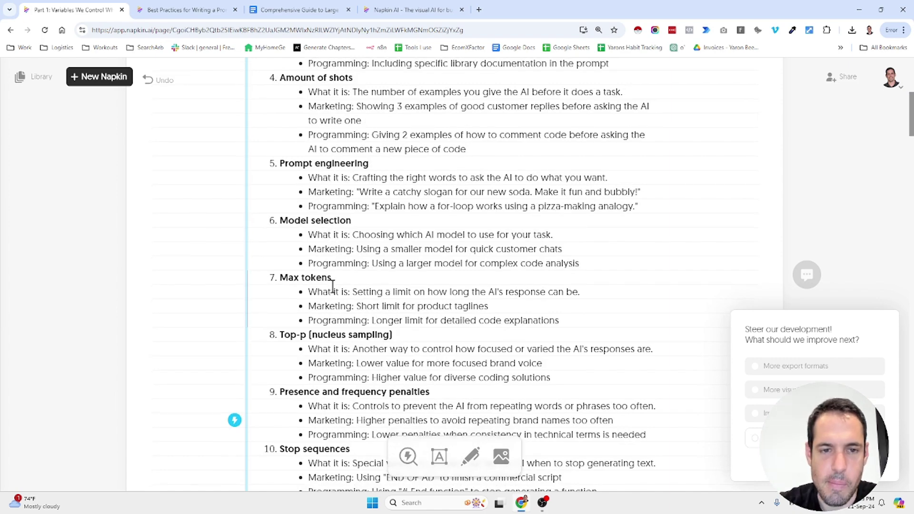
{"action": "scroll", "coordinate": [333, 286], "scroll_direction": "down", "scroll_amount": 1}
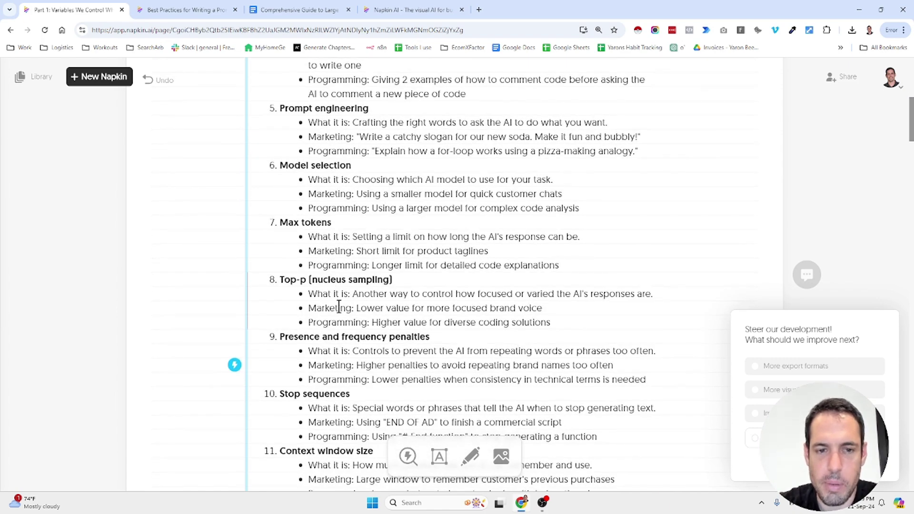
{"action": "scroll", "coordinate": [339, 305], "scroll_direction": "down", "scroll_amount": 1}
{"action": "scroll", "coordinate": [339, 305], "scroll_direction": "down", "scroll_amount": 4}
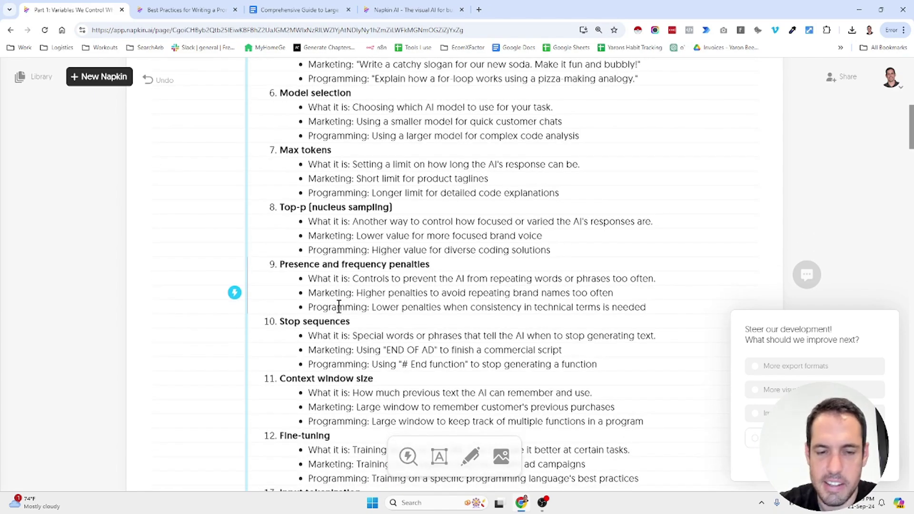
{"action": "scroll", "coordinate": [339, 305], "scroll_direction": "down", "scroll_amount": 7}
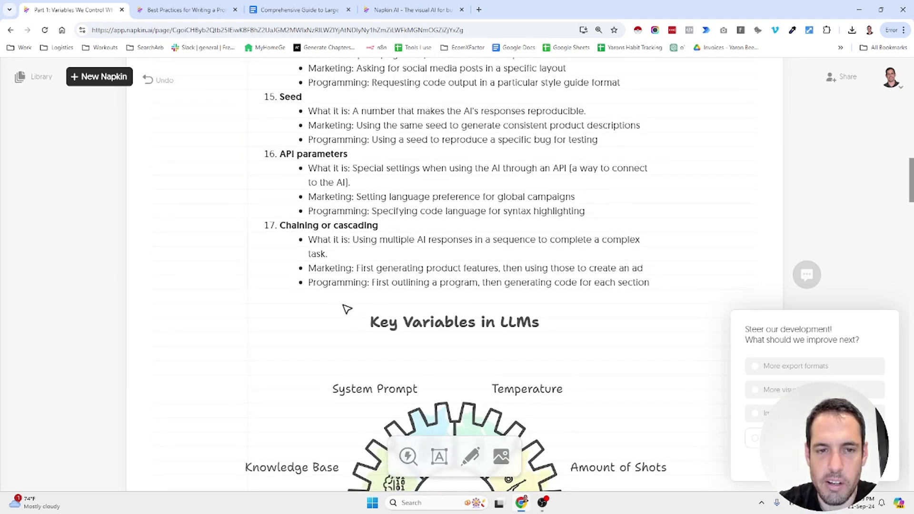
Select the list text, including sections 15–17, then deselect it.
{"action": "triple_click", "coordinate": [418, 269]}
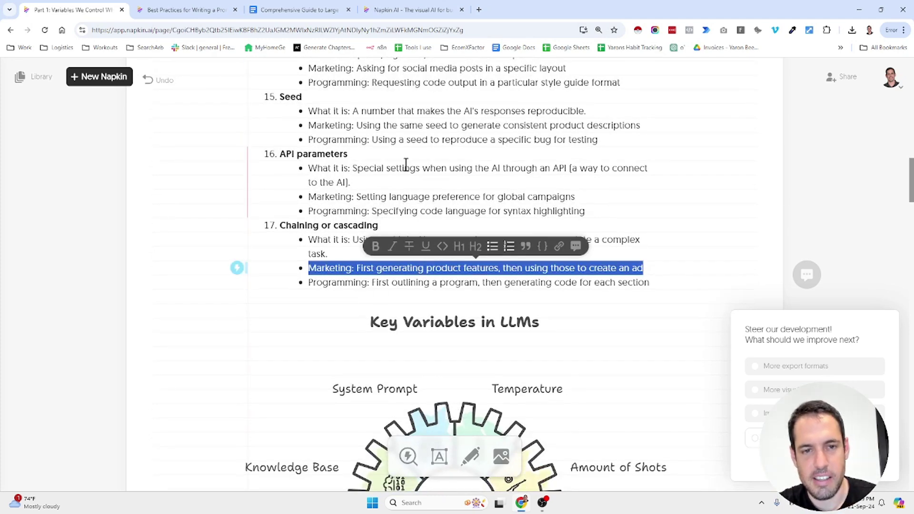
{"action": "key", "text": "ctrl+a"}
{"action": "left_click", "coordinate": [376, 171]}
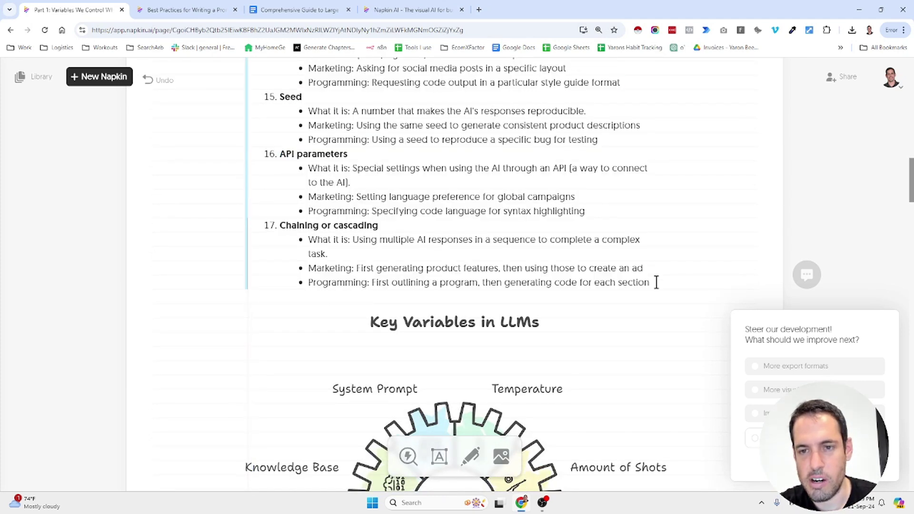
{"action": "left_click_drag", "start_coordinate": [655, 281], "coordinate": [276, 100]}
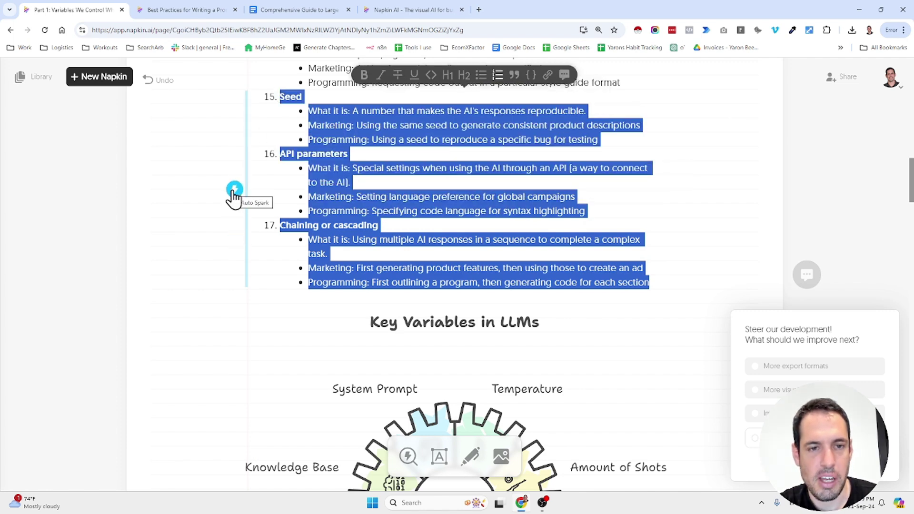
{"action": "left_click", "coordinate": [461, 224]}
Bring the full Key Variables in LLMs gear diagram into view, leaving it unselected.
{"action": "scroll", "coordinate": [461, 238], "scroll_direction": "down", "scroll_amount": 4}
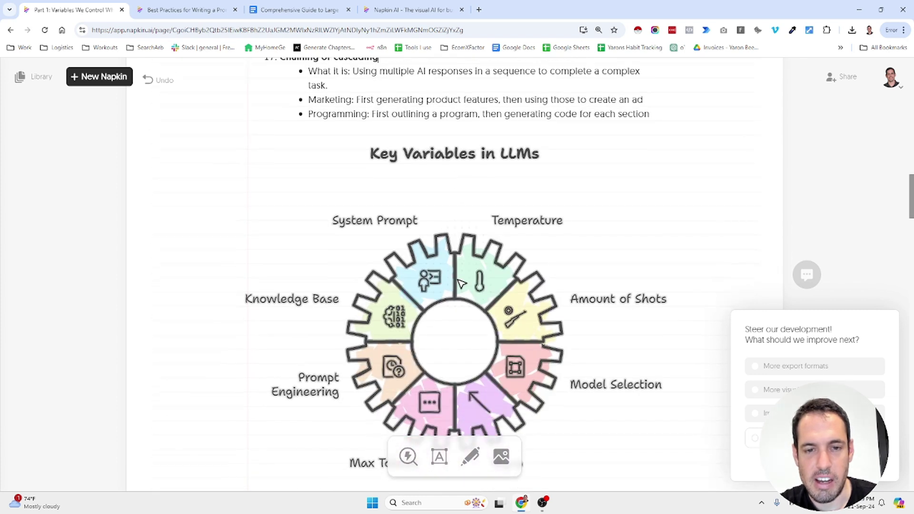
{"action": "scroll", "coordinate": [461, 283], "scroll_direction": "down", "scroll_amount": 1}
{"action": "left_click", "coordinate": [461, 277]}
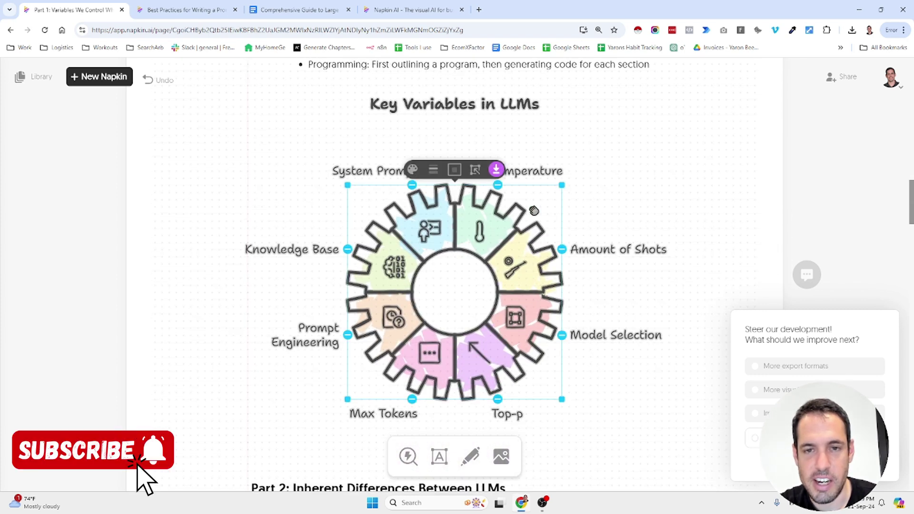
{"action": "left_click", "coordinate": [586, 159]}
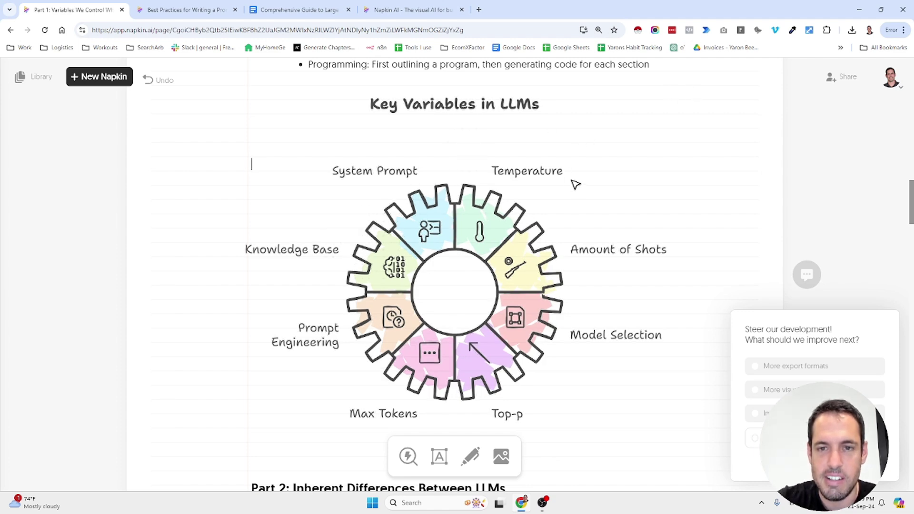
Scroll through Part 2's ten LLM differences to the Large Language Models diagram, then select 'Capabilities'.
{"action": "scroll", "coordinate": [661, 176], "scroll_direction": "down", "scroll_amount": 8}
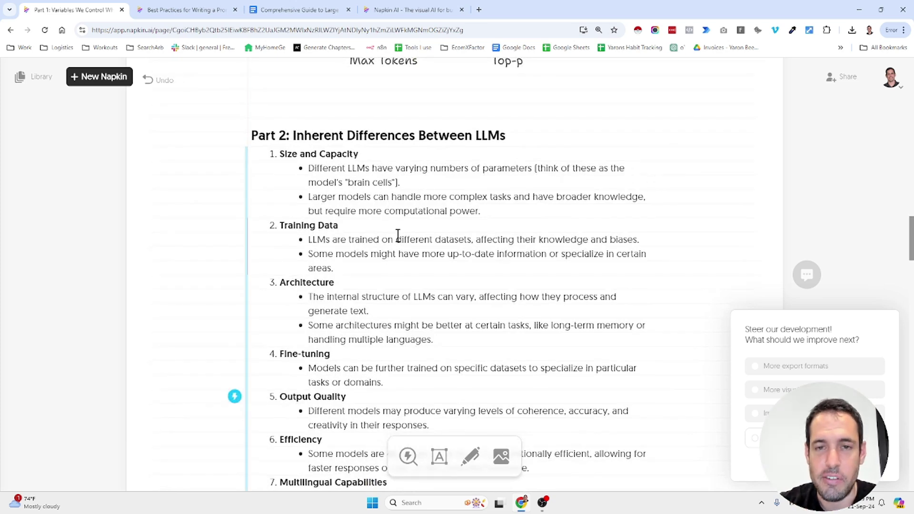
{"action": "scroll", "coordinate": [398, 236], "scroll_direction": "down", "scroll_amount": 2}
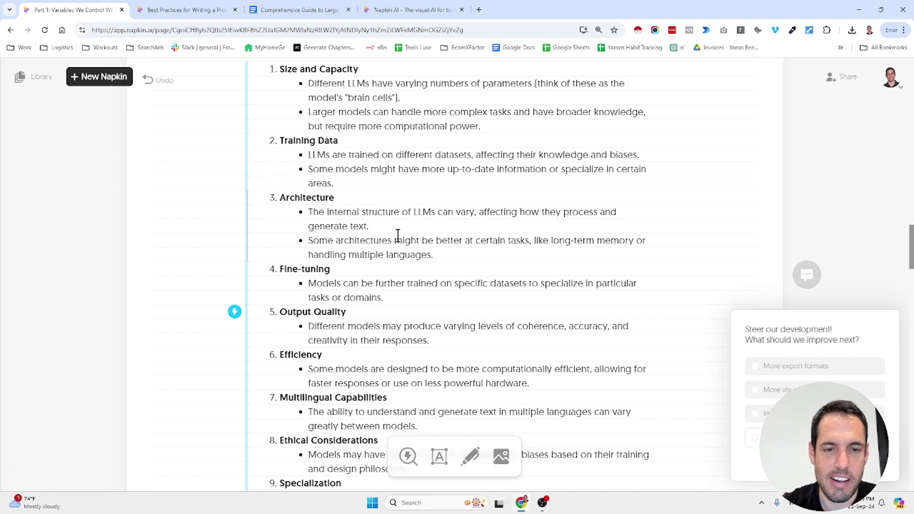
{"action": "scroll", "coordinate": [399, 235], "scroll_direction": "down", "scroll_amount": 7}
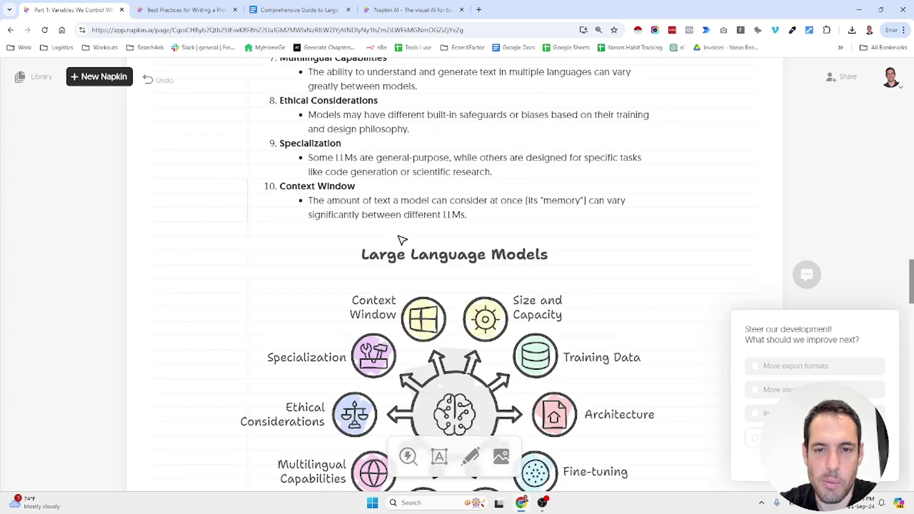
{"action": "scroll", "coordinate": [402, 239], "scroll_direction": "down", "scroll_amount": 3}
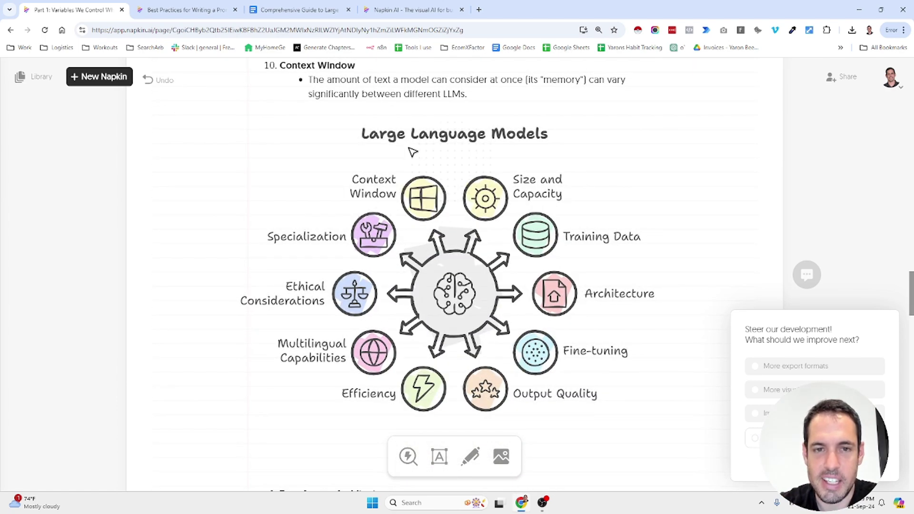
{"action": "scroll", "coordinate": [376, 88], "scroll_direction": "up", "scroll_amount": 4}
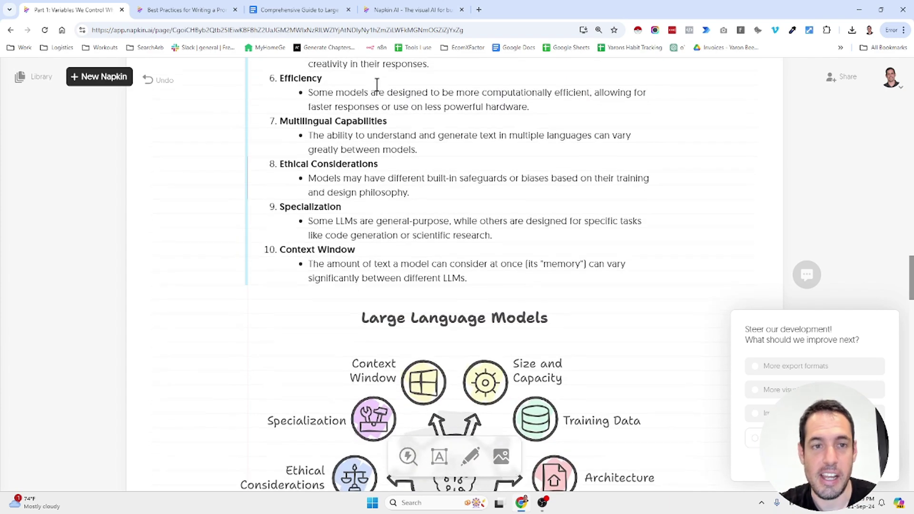
{"action": "double_click", "coordinate": [365, 126]}
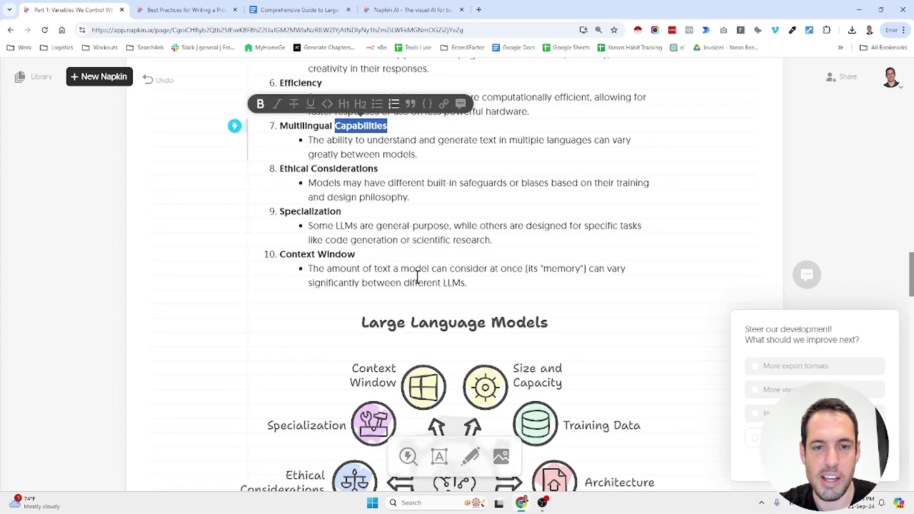